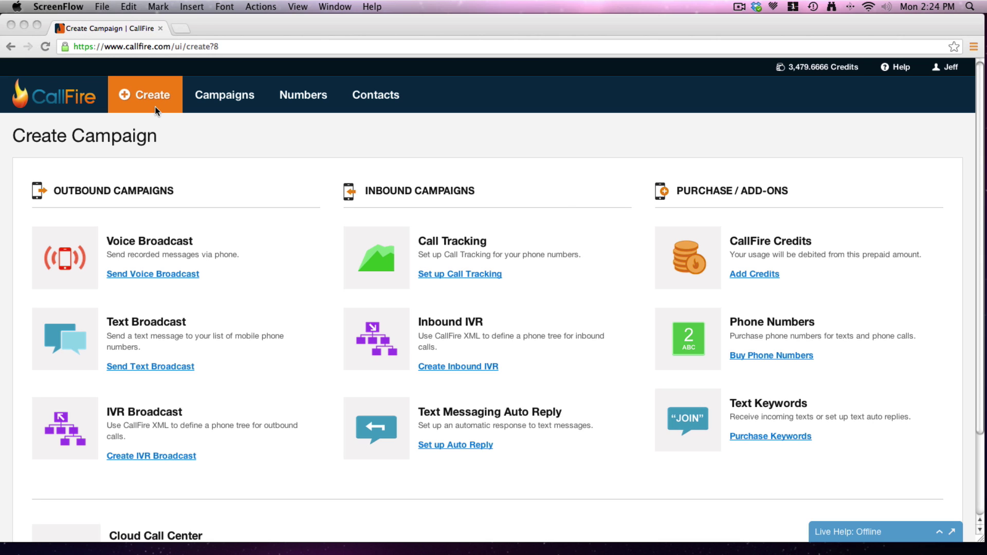
Start a new inbound IVR for the fourth phone number and advance to its IVR XML step.
click(466, 370)
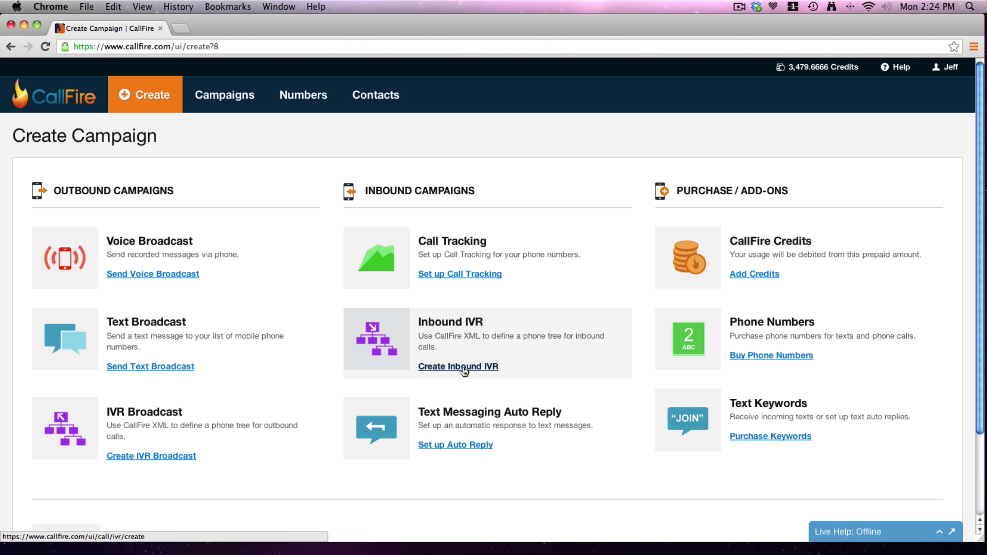
click(464, 369)
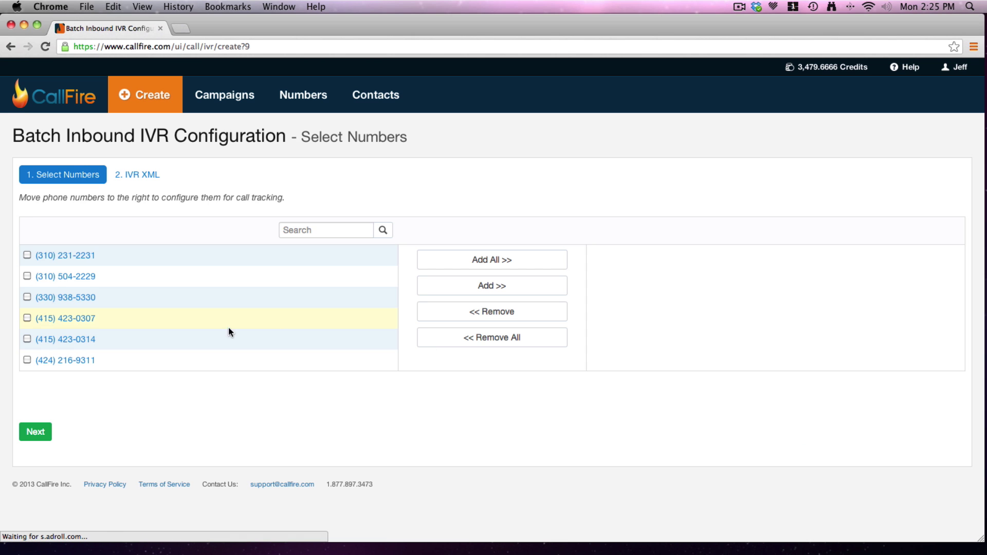
click(27, 319)
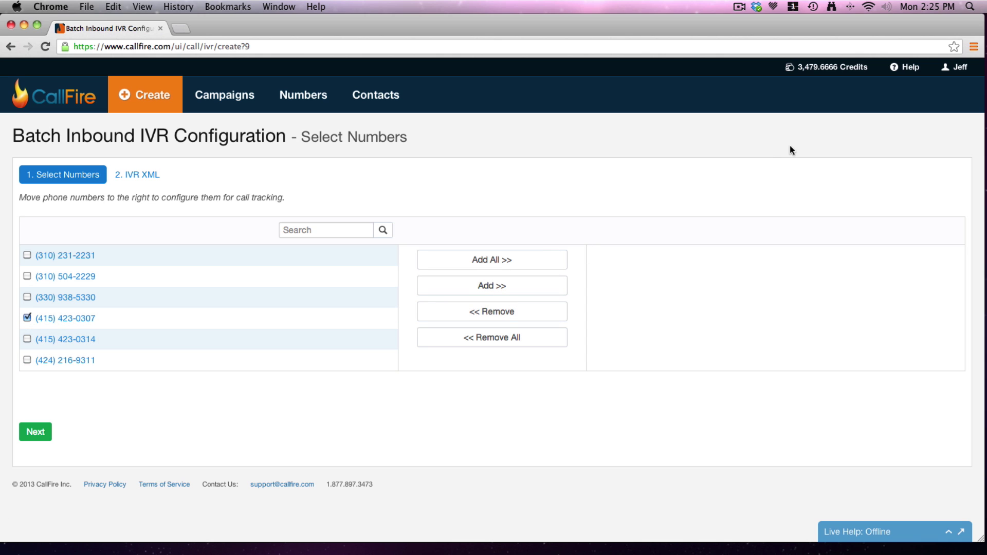
click(470, 286)
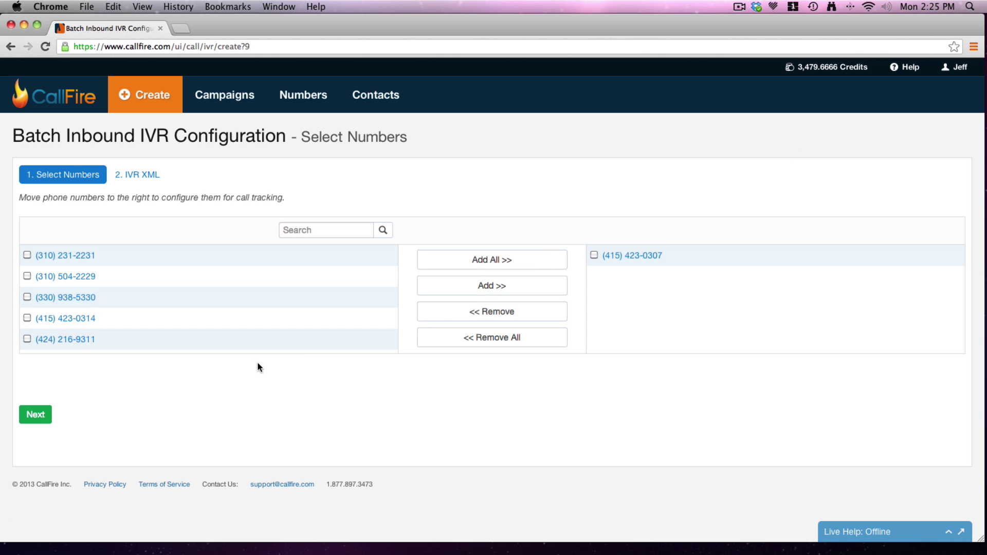
click(37, 430)
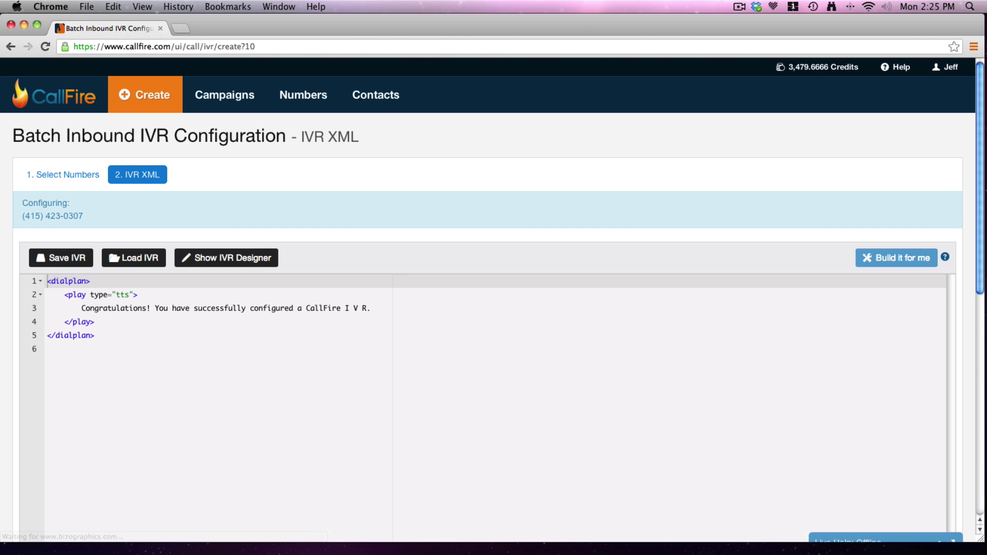
drag(983, 260, 982, 304)
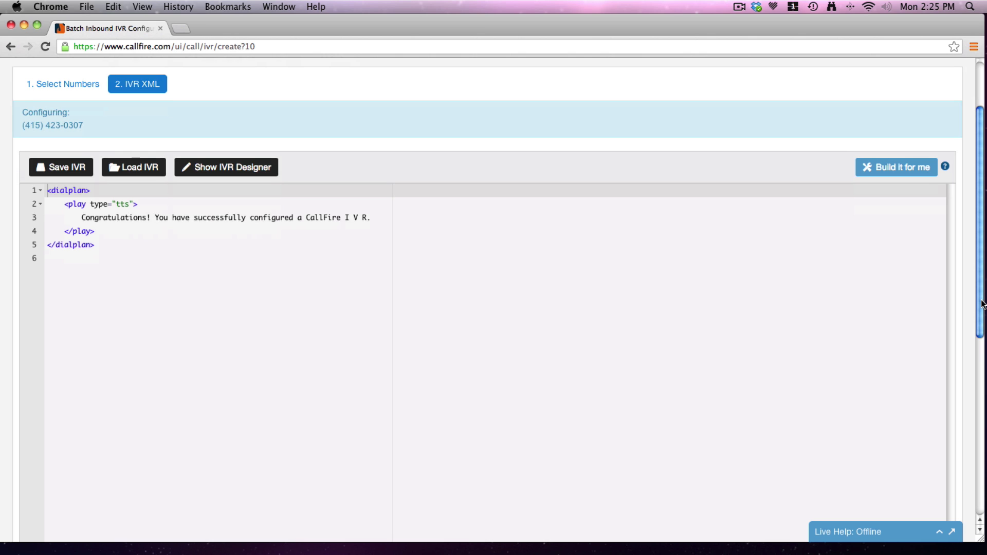
Switch between the IVR designer and XML editor, ending in the visual designer view.
click(214, 170)
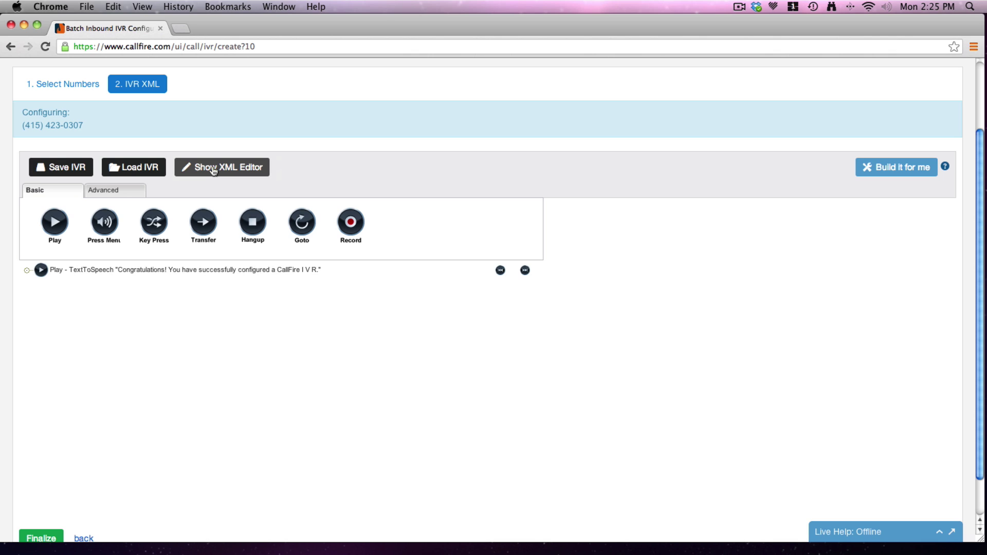
click(214, 170)
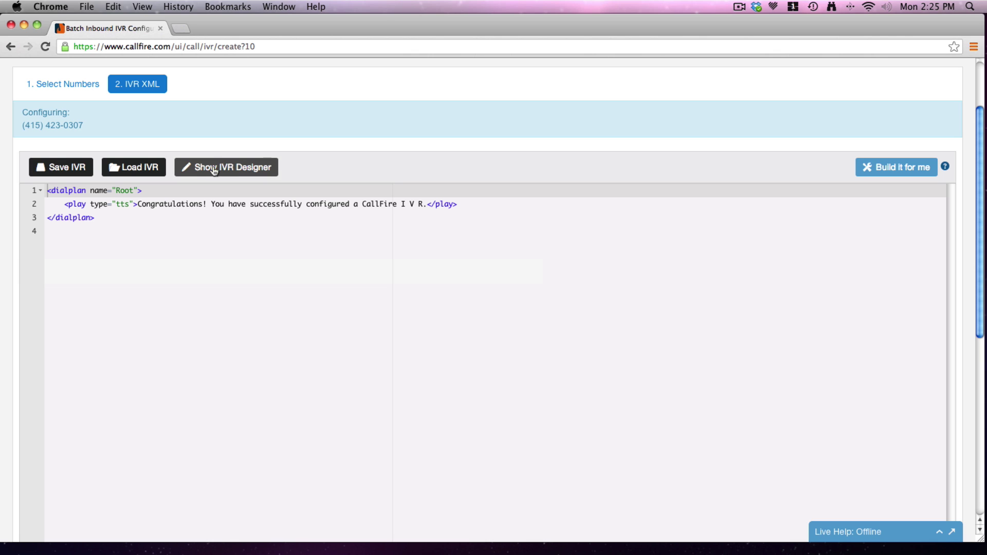
click(214, 170)
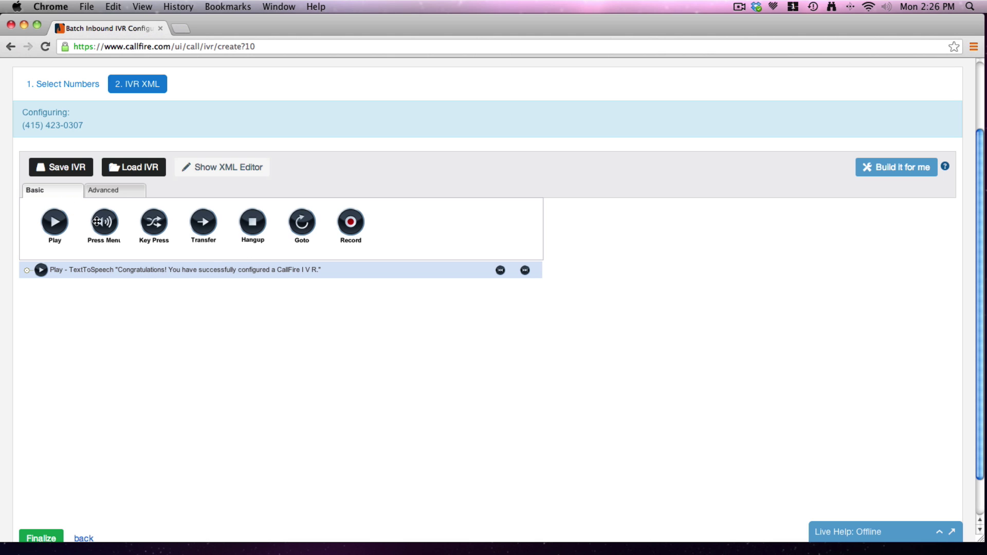
Insert a press menu whose text-to-speech intro greets ABC Pencil callers with billing, directions and message options.
drag(92, 246, 71, 268)
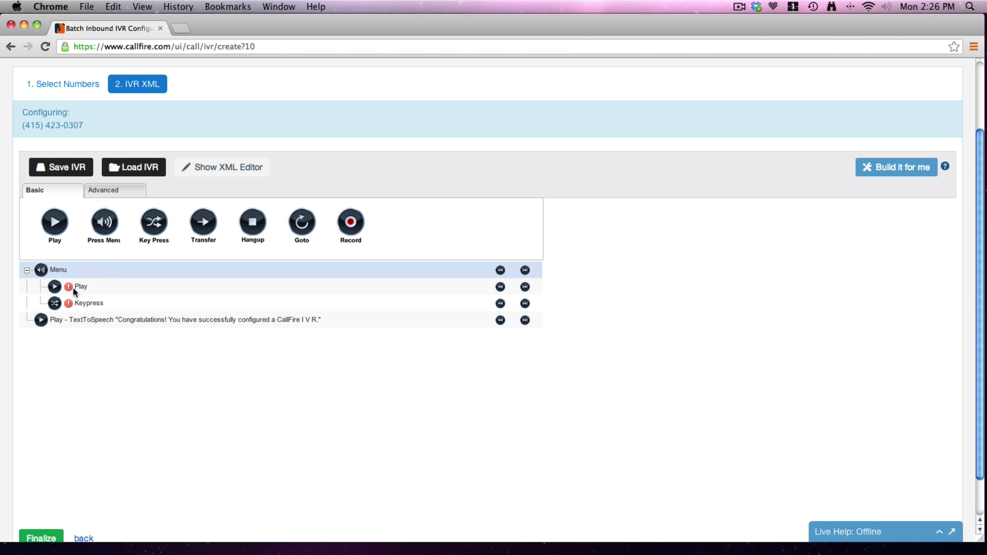
double_click(104, 288)
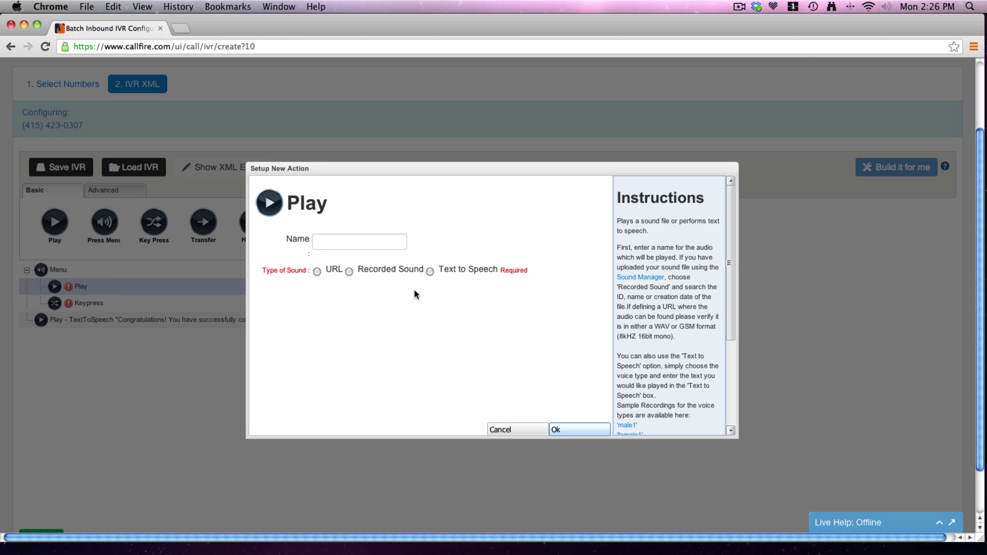
click(431, 276)
click(433, 331)
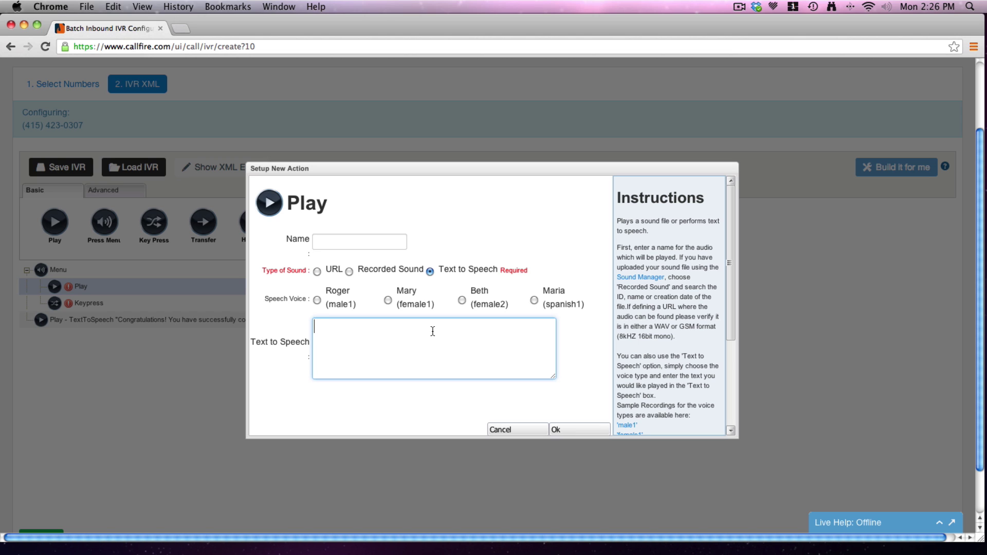
text(Hi, thanks for calling ABC Pencil company. )
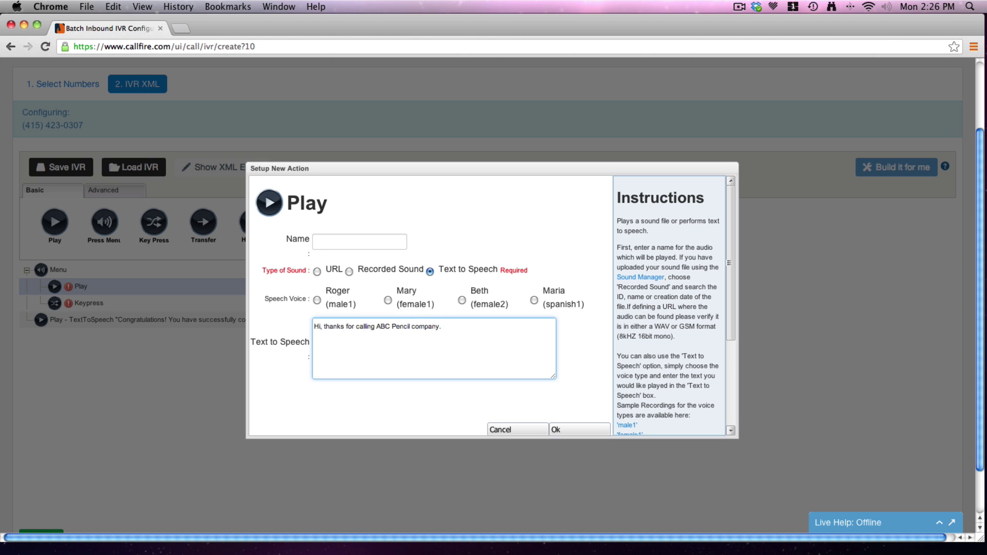
text(Press 1 to be transferred tot t)
key(BackSpace)
key(BackSpace)
key(BackSpace)
text(the billing d)
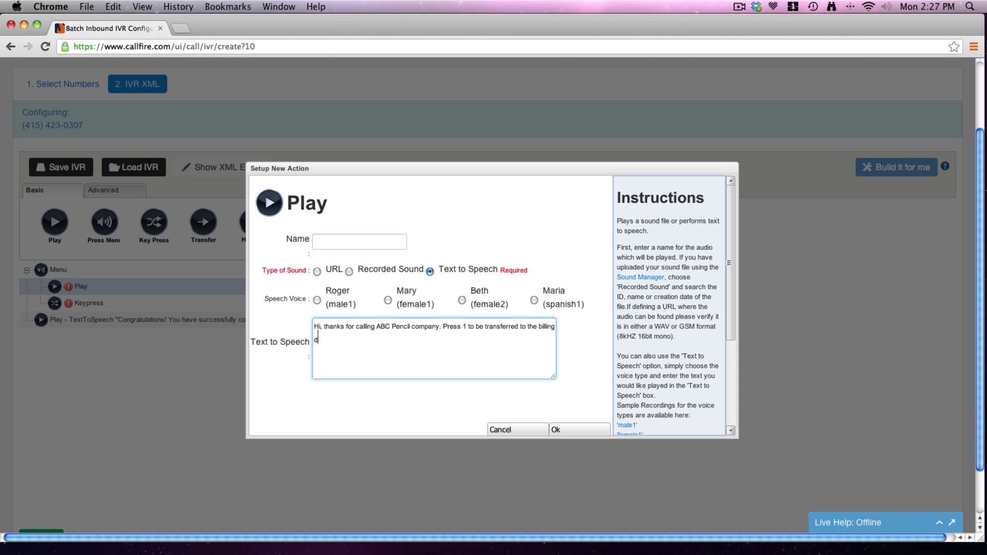
text(epartment. Press 2 for directions to our store)
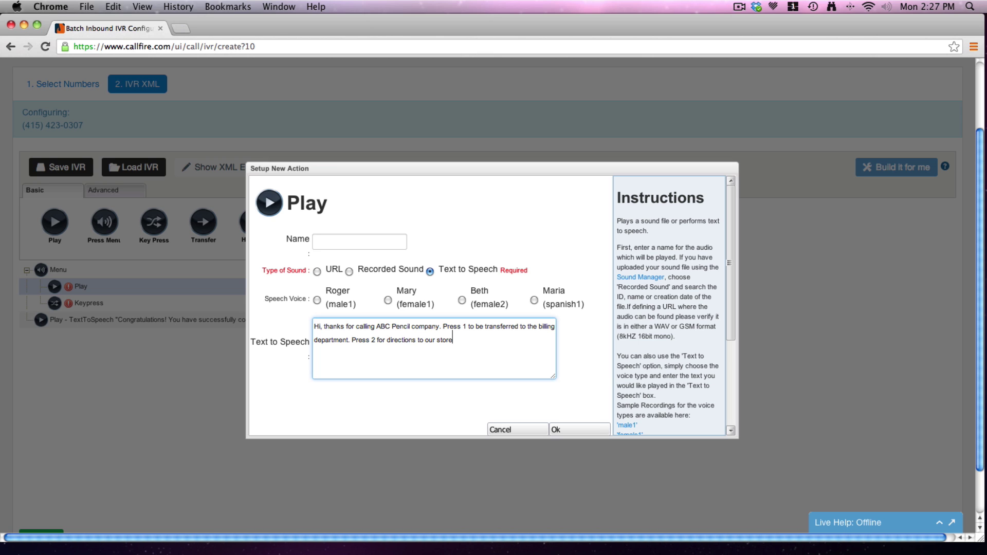
text(. Press 3 to lea)
text(a message.)
Save the greeting and set the menu's first keypress option to digit 1.
click(559, 429)
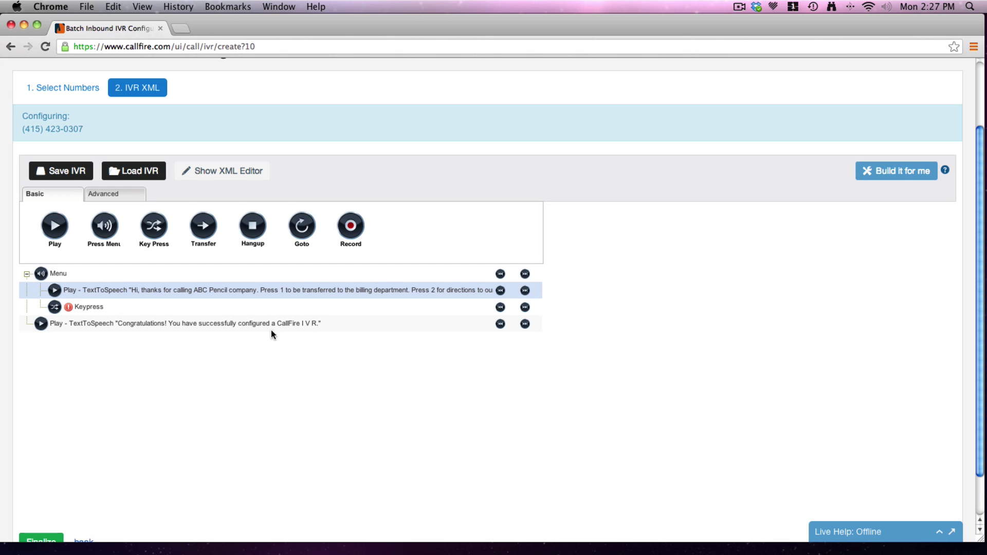
double_click(104, 308)
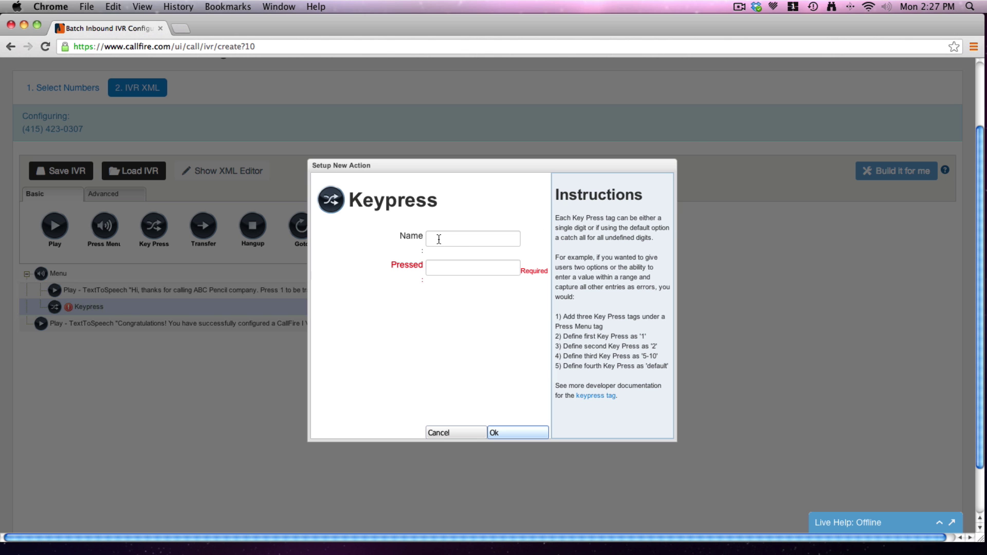
click(458, 272)
text(1)
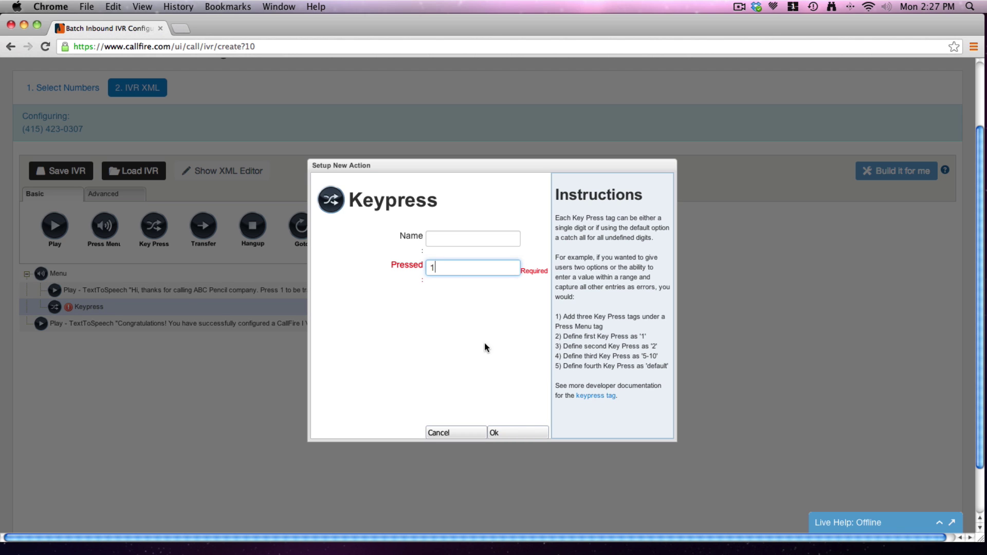
click(494, 433)
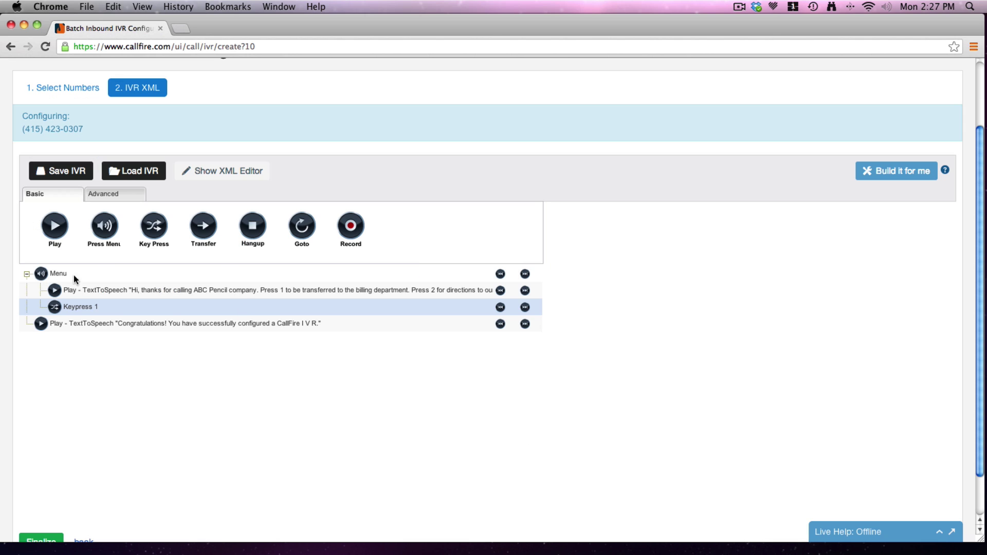
Nest a Transfer step under Keypress 1 that forwards callers to the billing department's number.
drag(204, 225, 101, 313)
click(525, 324)
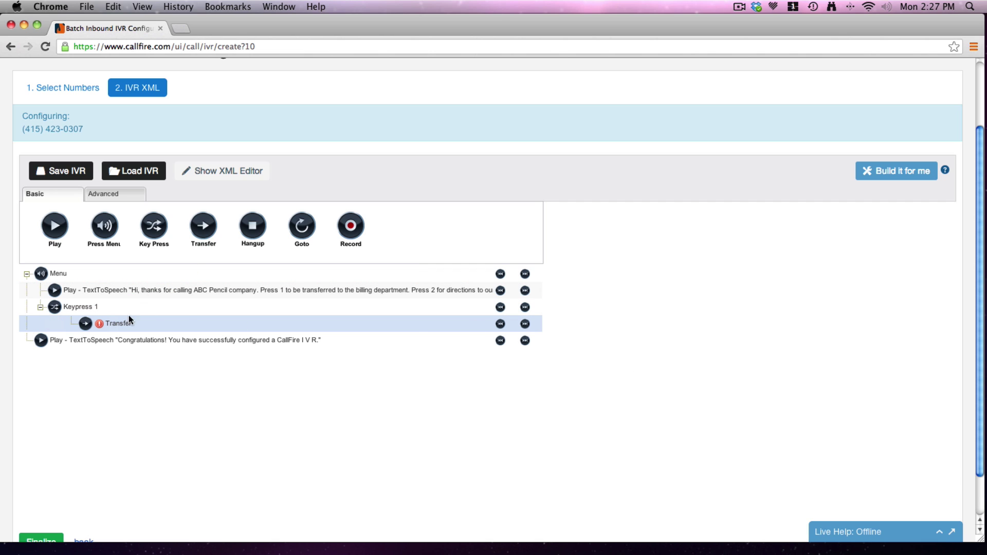
double_click(147, 322)
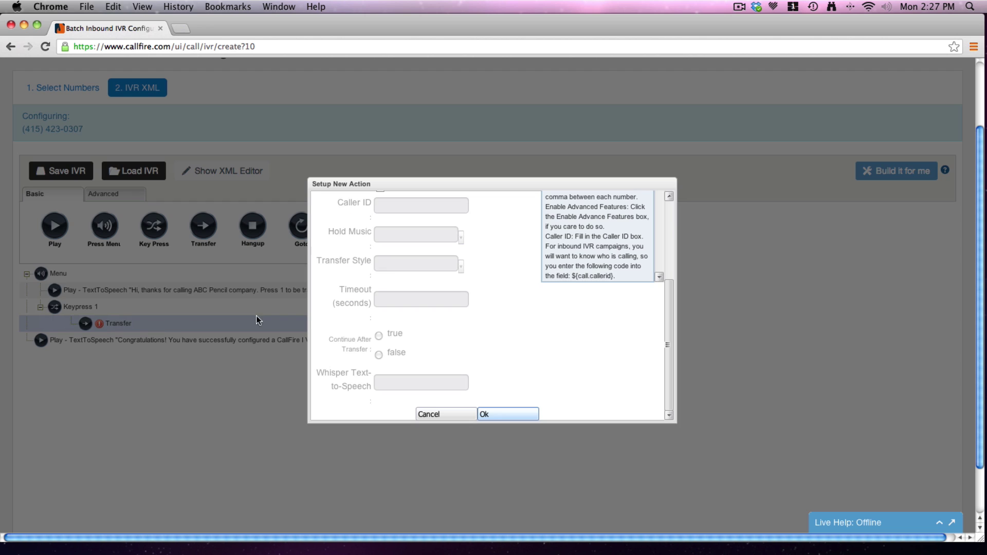
drag(666, 359, 671, 279)
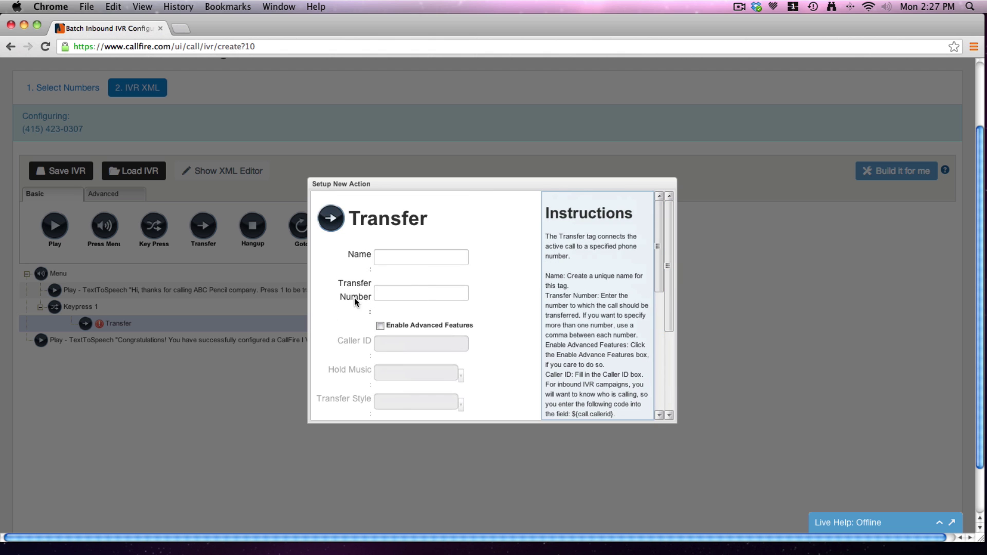
click(421, 262)
click(410, 290)
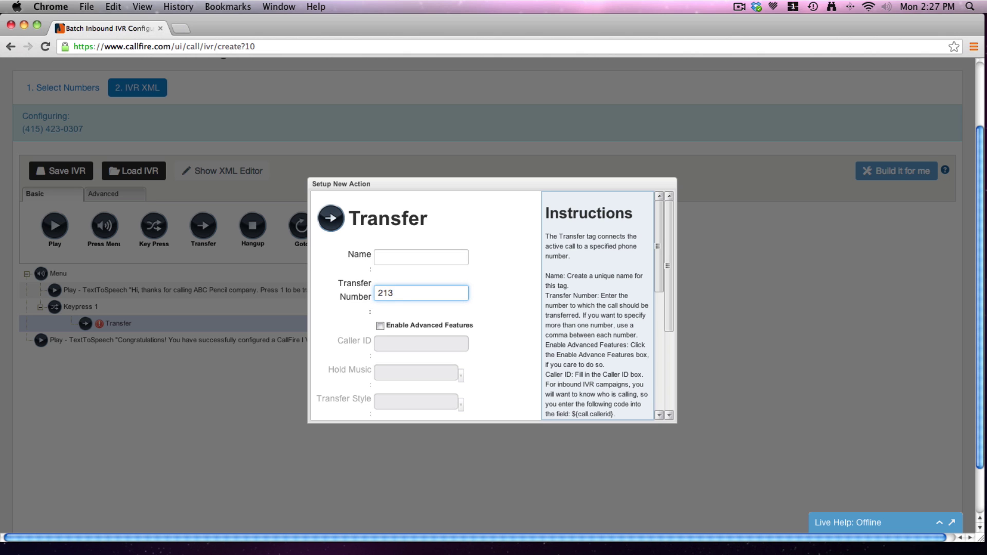
drag(662, 304, 666, 388)
click(499, 416)
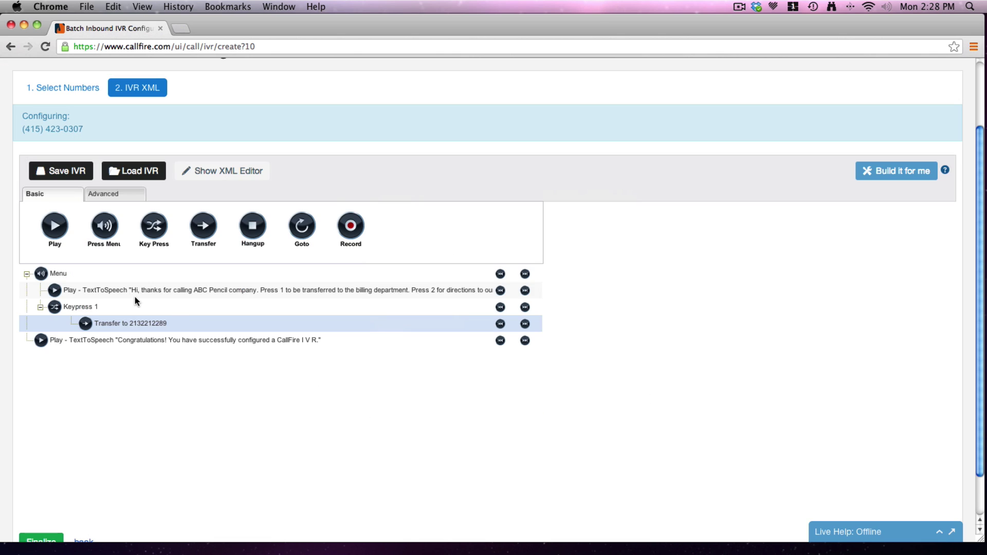
Add a second menu-level keypress option for digit 2.
drag(150, 230, 39, 330)
click(501, 340)
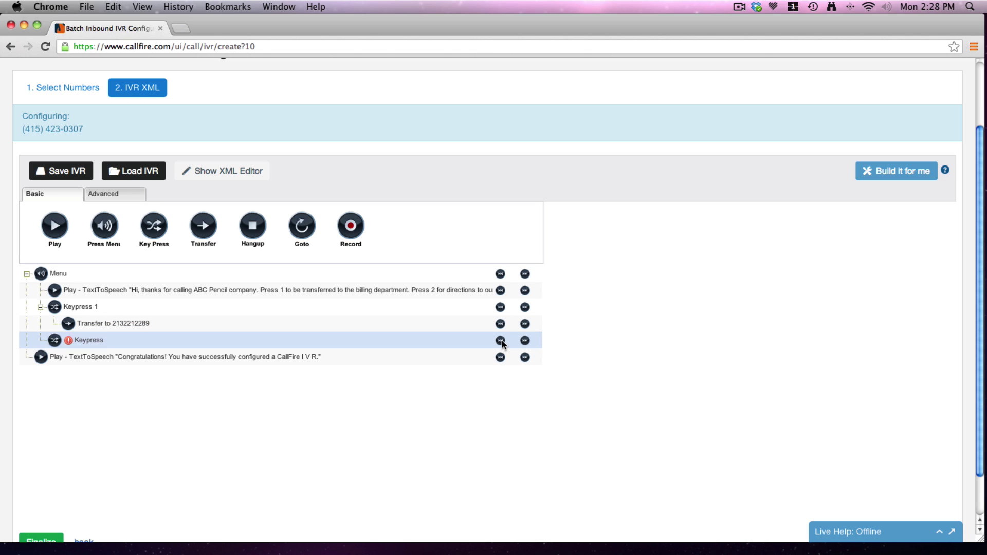
double_click(156, 340)
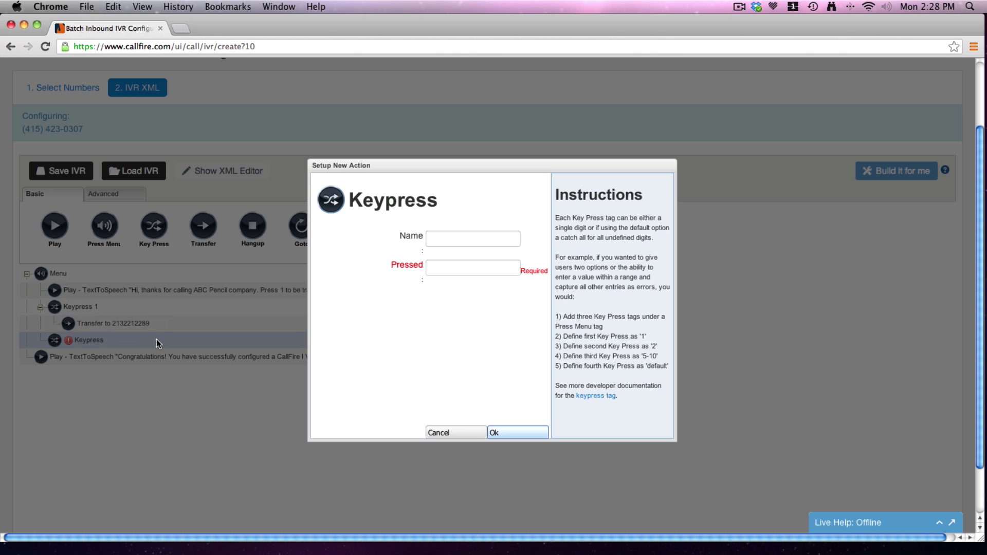
click(508, 267)
text(2)
click(494, 433)
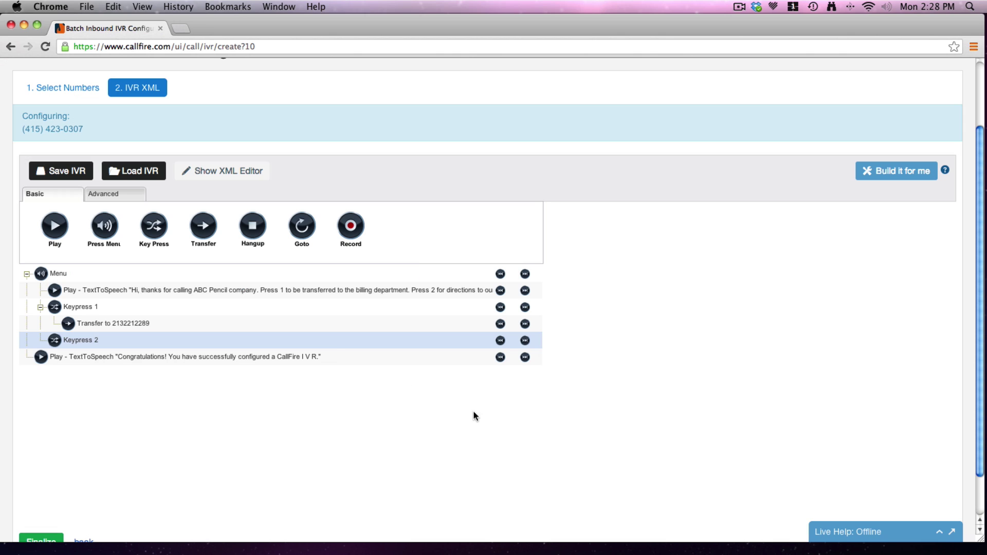
Move the play step under Keypress 2 saying 'we are located at 123 main street.', and add a third keypress.
click(328, 357)
click(525, 357)
click(525, 356)
double_click(138, 356)
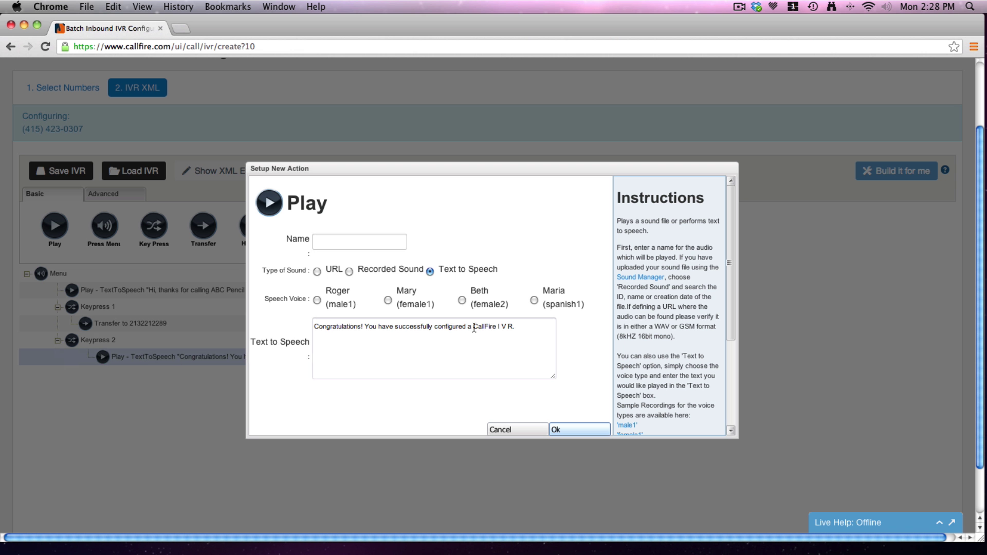
key(super+a)
text(we a)
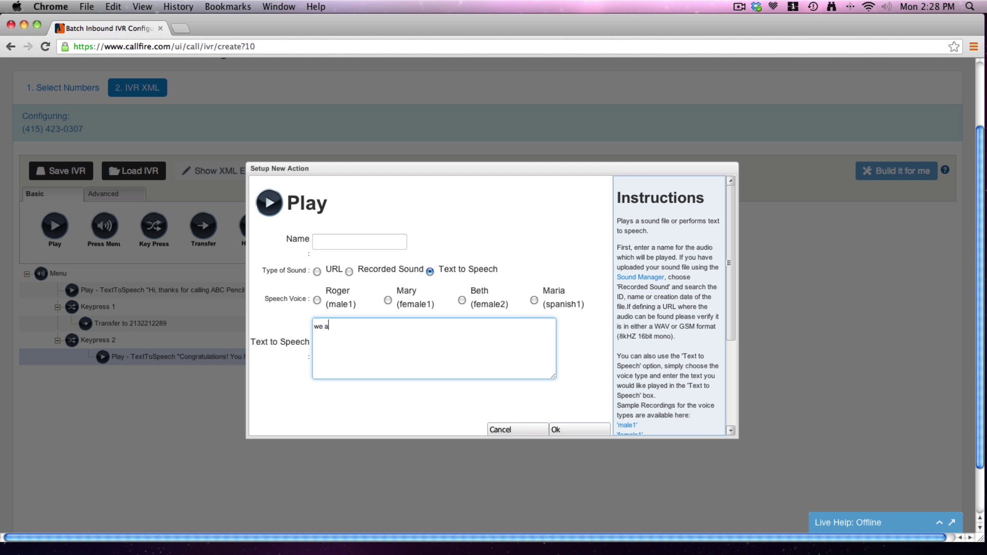
text(re located at 123 main street.)
click(559, 430)
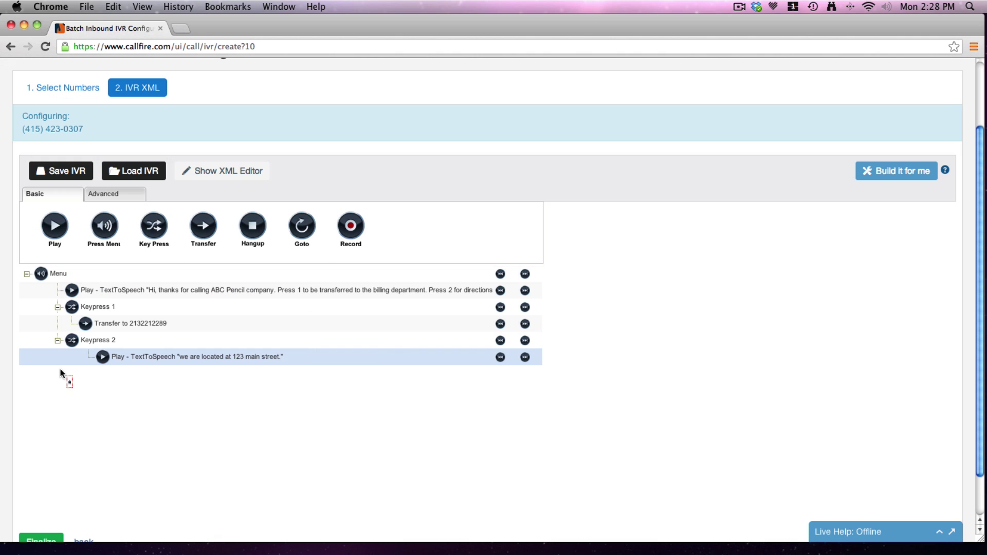
drag(61, 373, 61, 374)
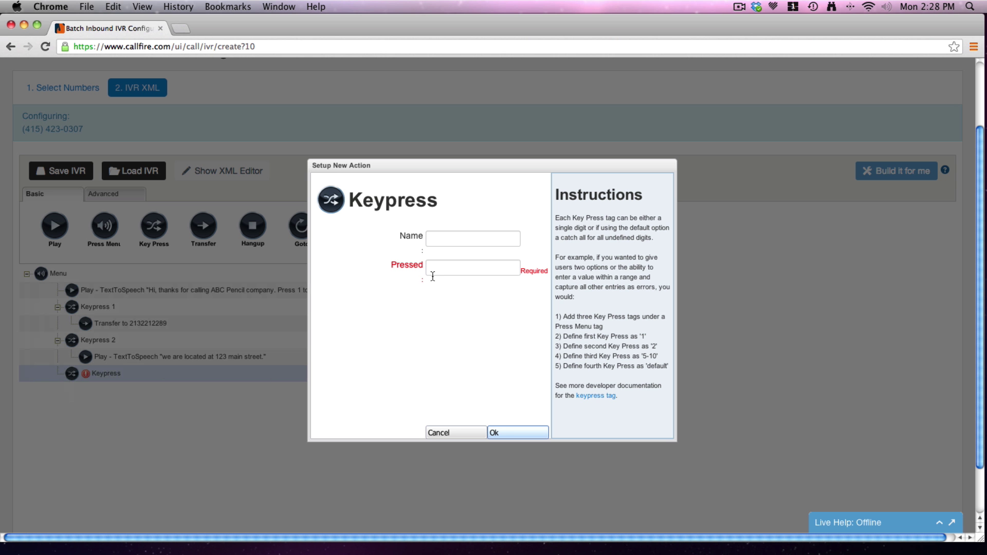
Set the new keypress to digit 3 and place a Record action under it.
click(439, 273)
text(3)
click(497, 433)
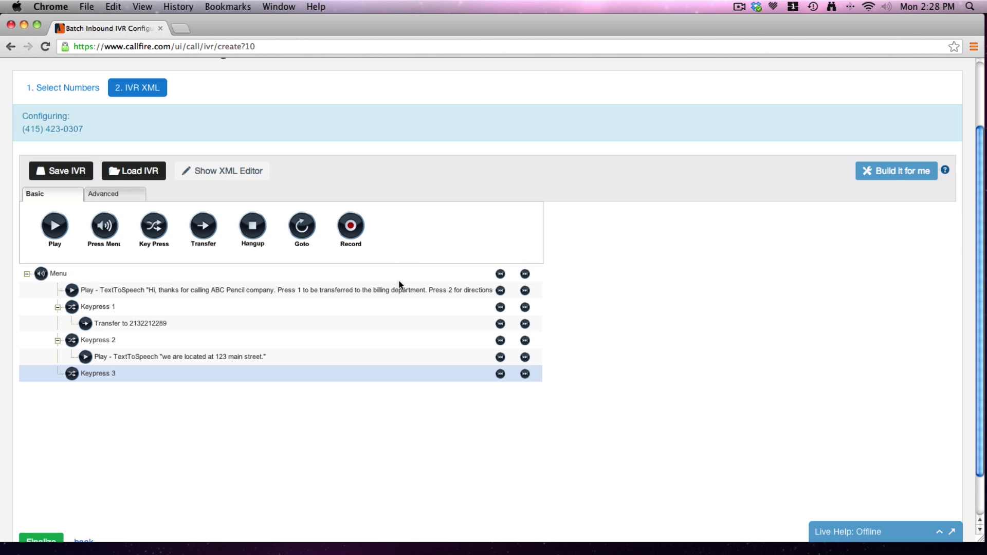
drag(358, 225, 154, 380)
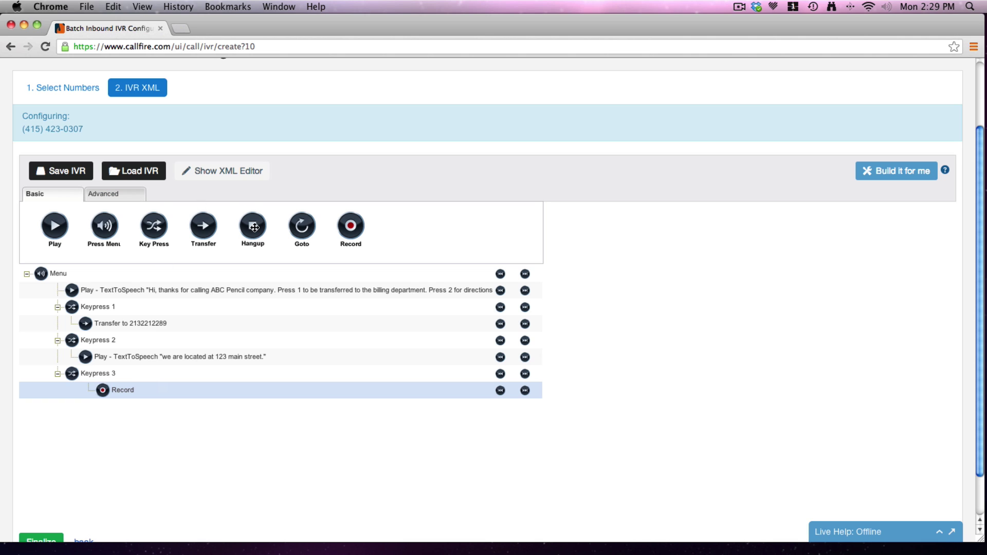
End the Keypress 2 and Keypress 3 branches with Hangup steps, then add another keypress option.
drag(252, 226, 123, 370)
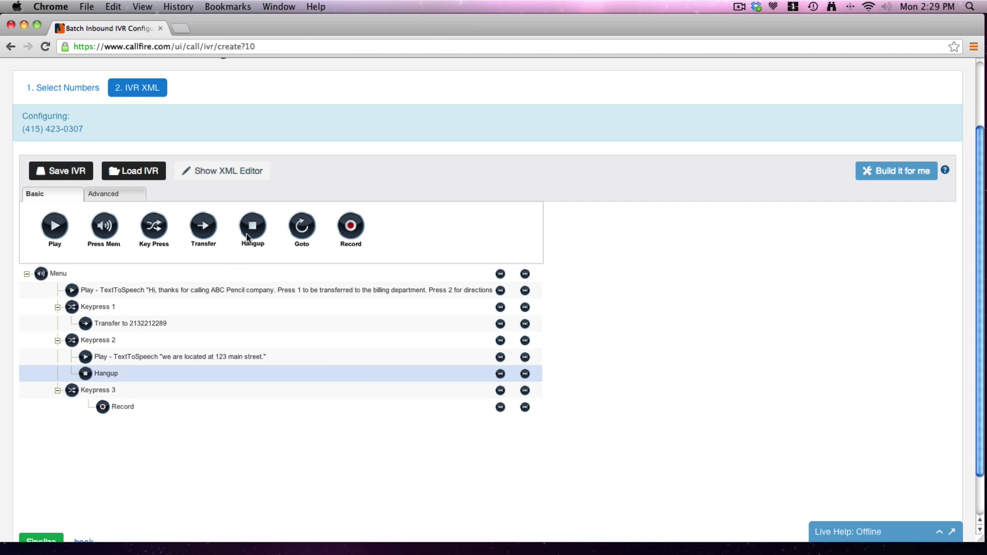
drag(245, 233, 155, 410)
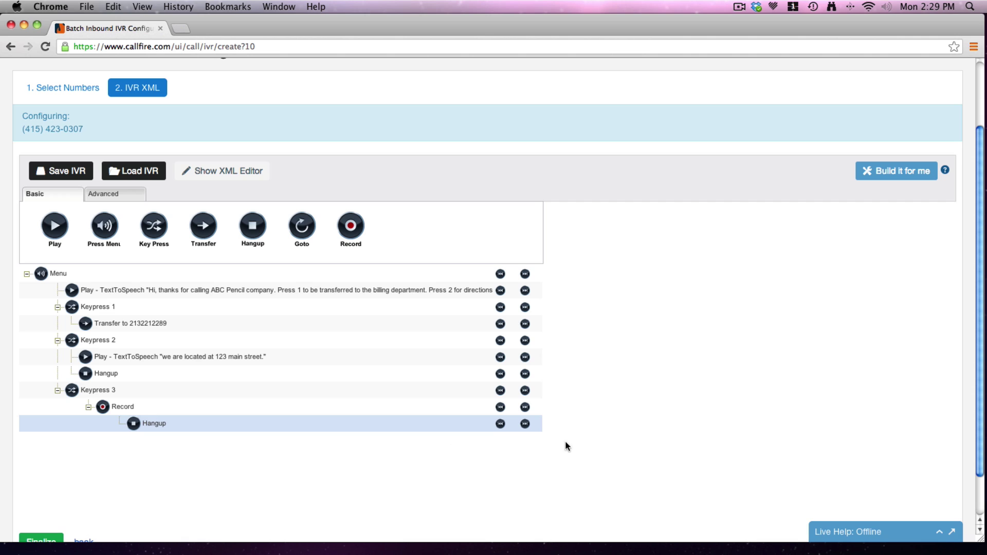
click(500, 424)
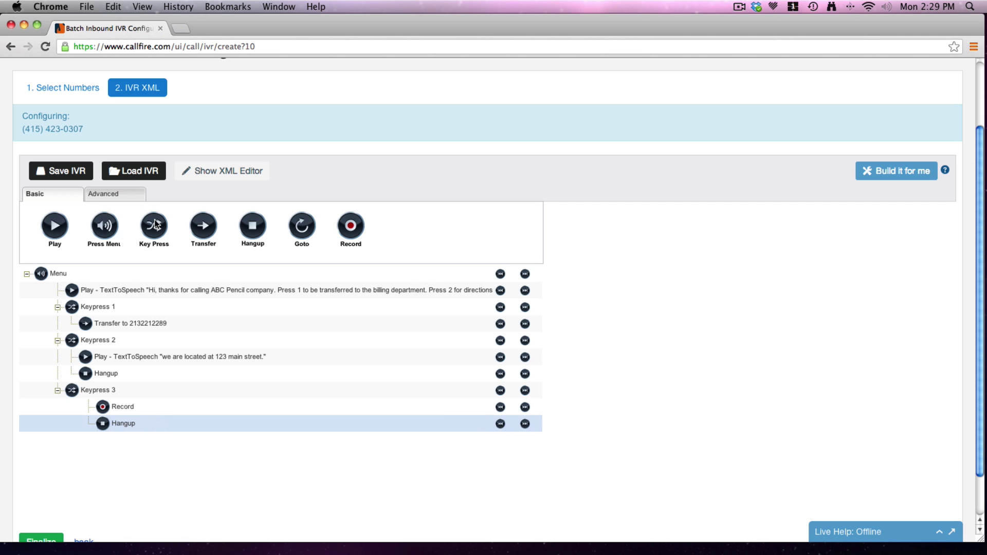
drag(145, 263, 77, 424)
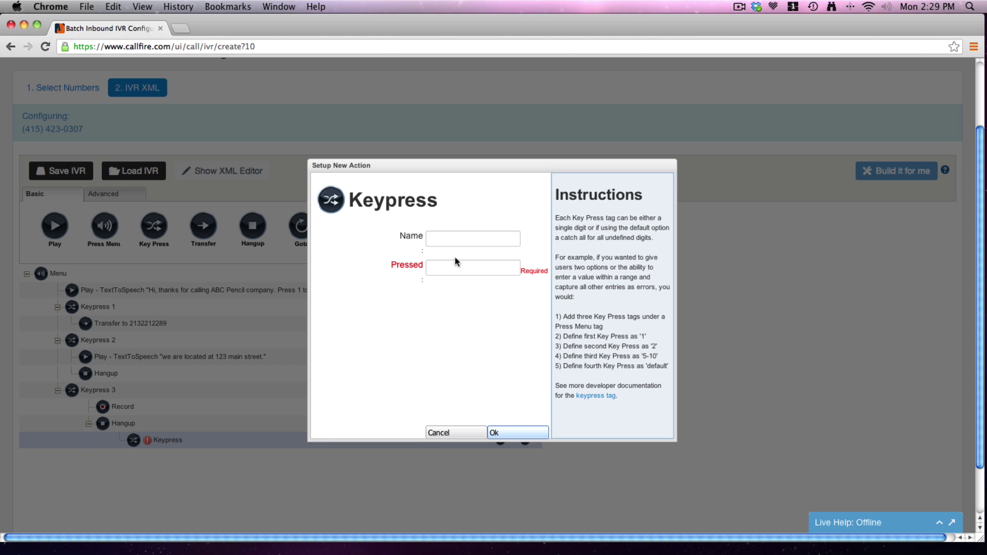
Create a menu-level 'timeout' keypress branch containing a GoTo action.
click(456, 267)
text(timeout)
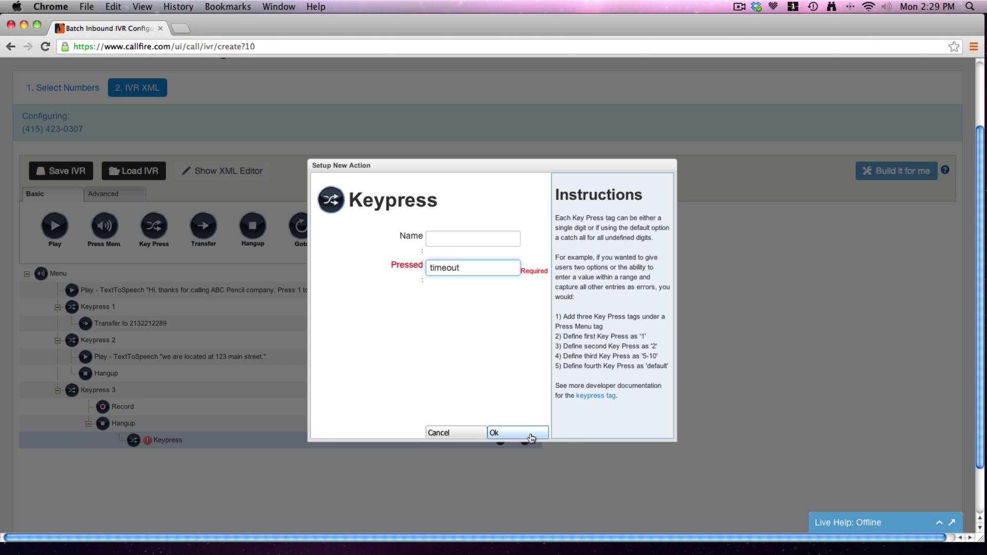
click(519, 434)
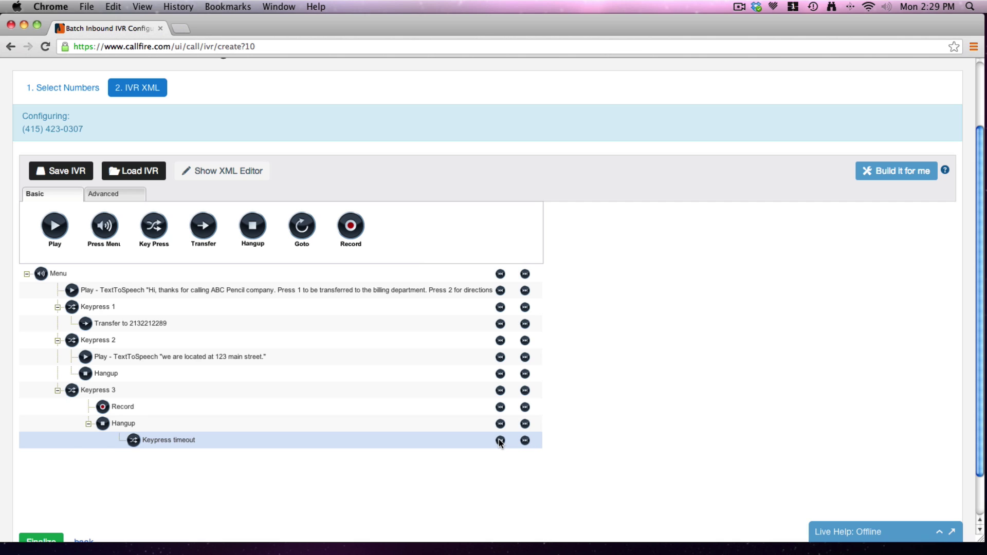
click(498, 439)
click(499, 439)
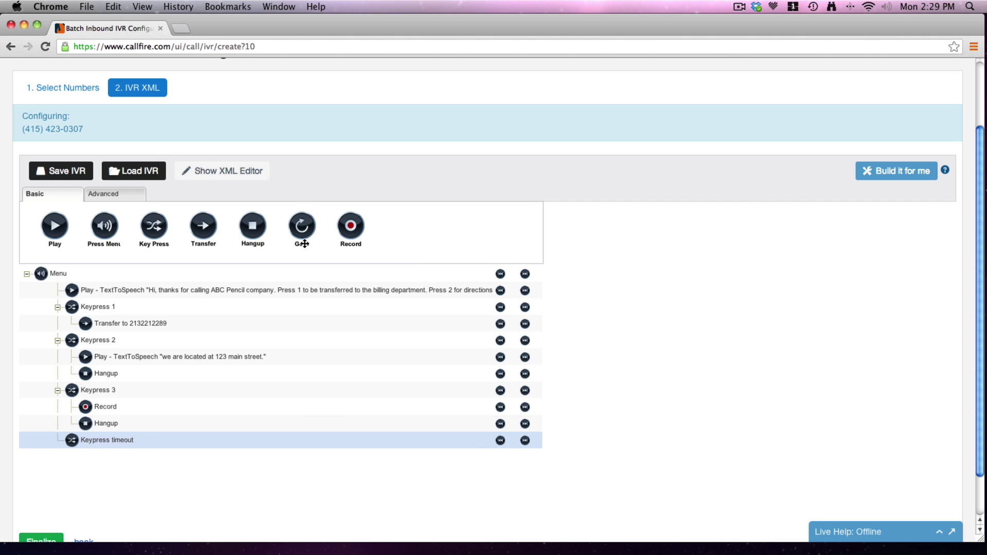
drag(304, 241, 177, 449)
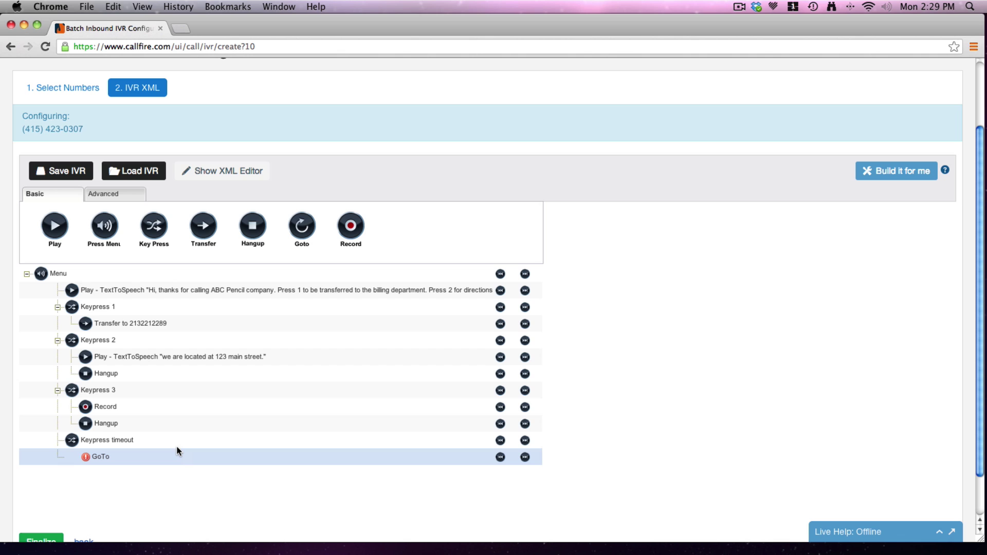
click(526, 457)
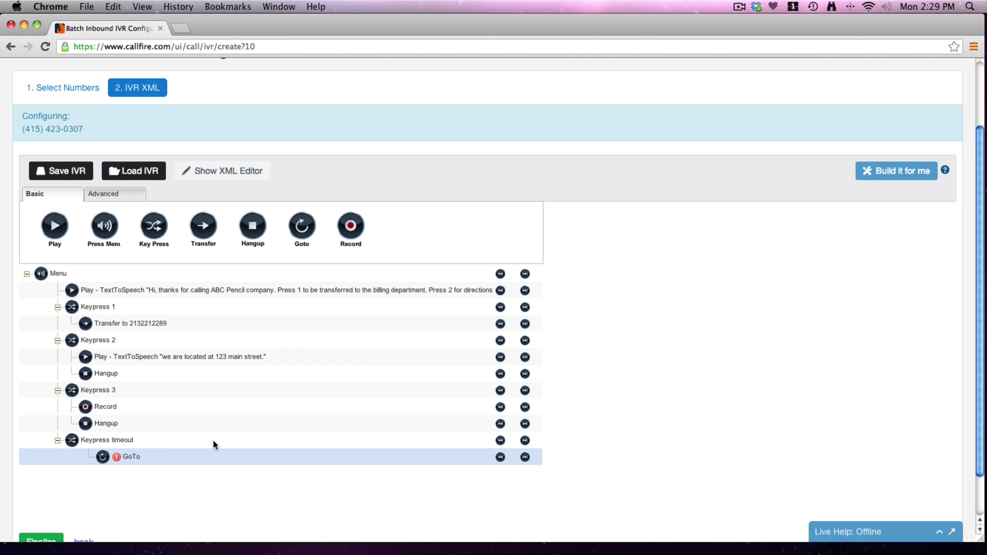
Name the opening greeting 'intro' and point the GoTo at the intro node.
click(107, 294)
double_click(107, 293)
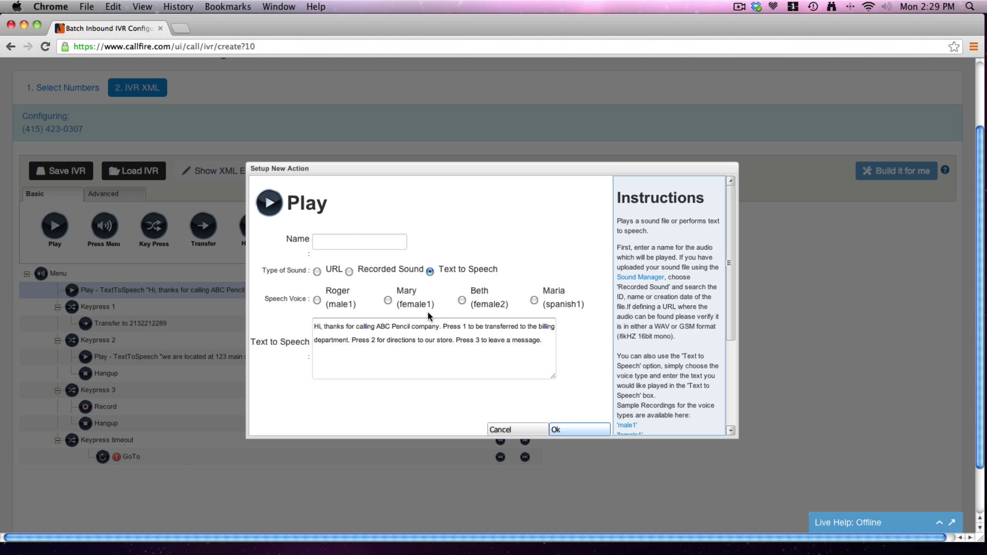
click(347, 240)
text(intro)
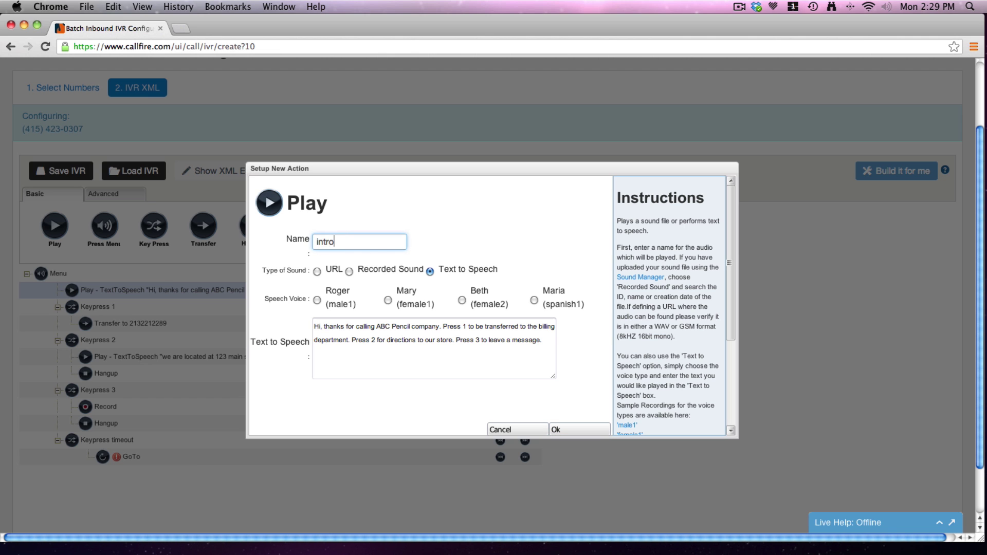
click(570, 429)
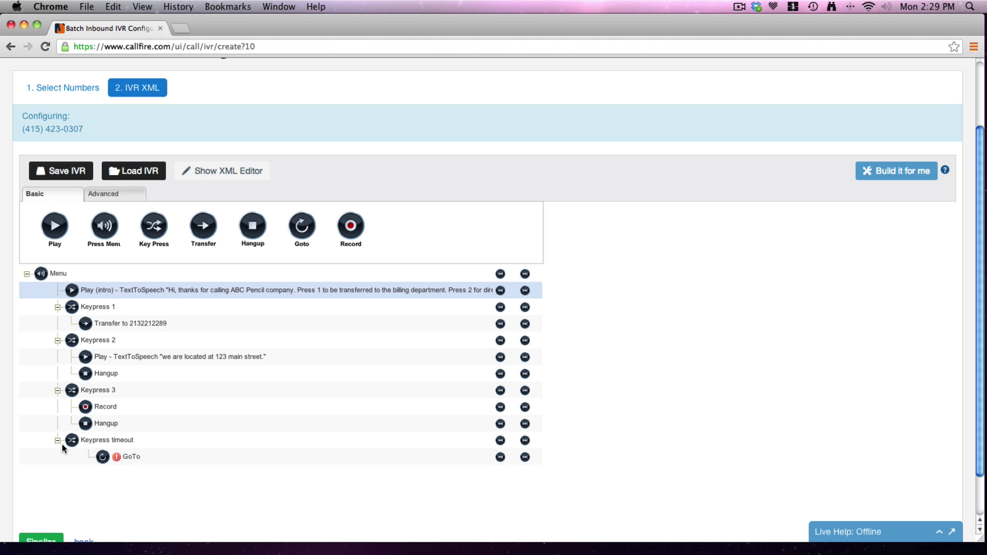
double_click(158, 459)
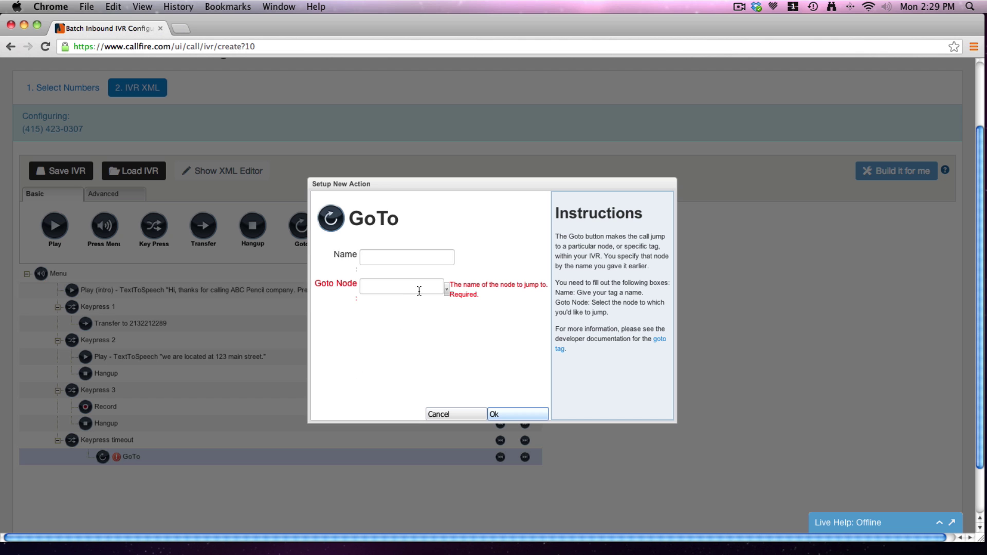
click(447, 289)
click(440, 298)
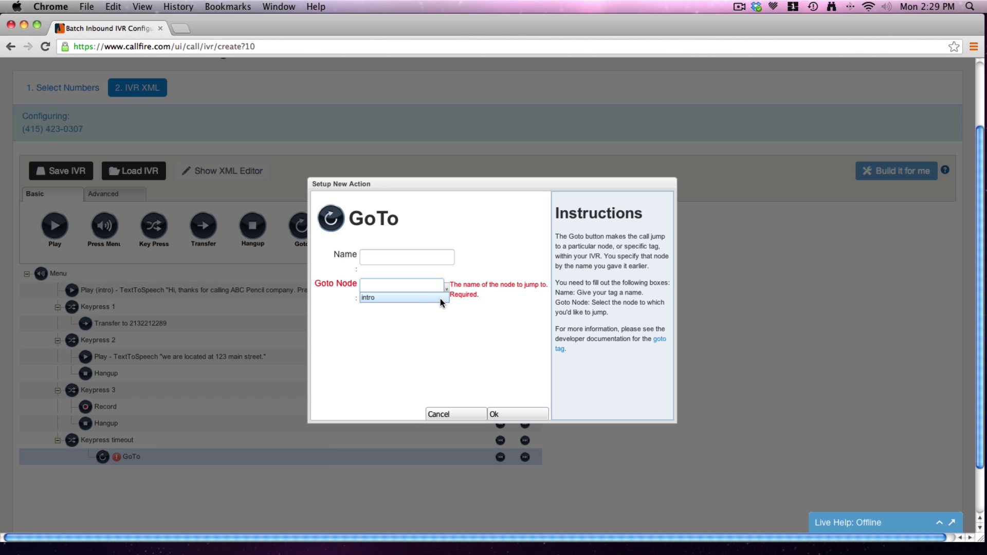
click(515, 414)
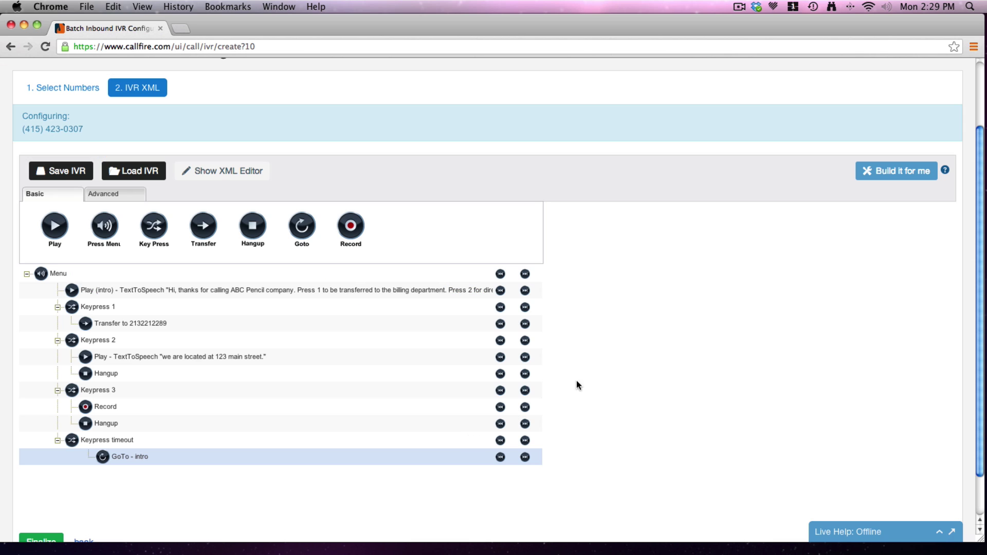
Finalize and save the completed IVR.
scroll(493, 304, down, 1)
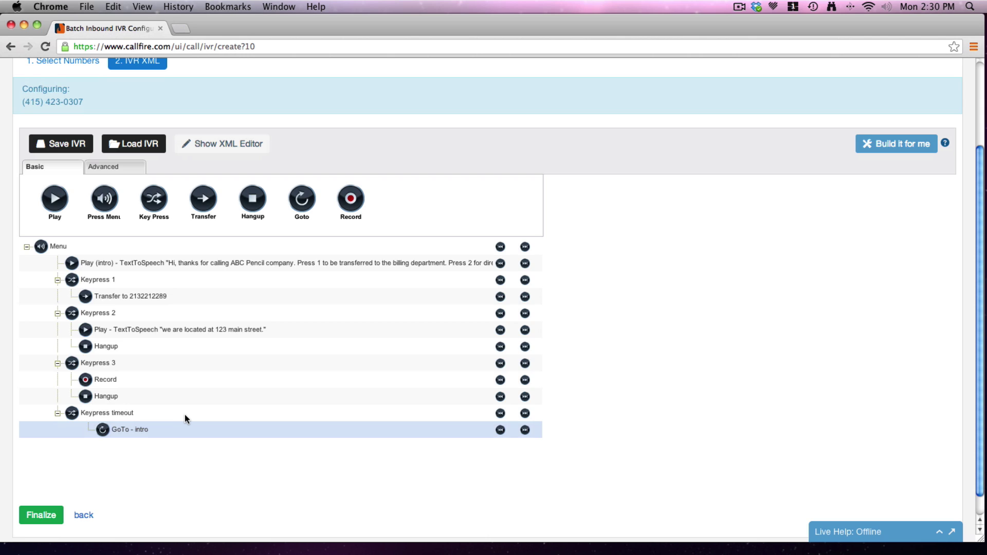
click(50, 515)
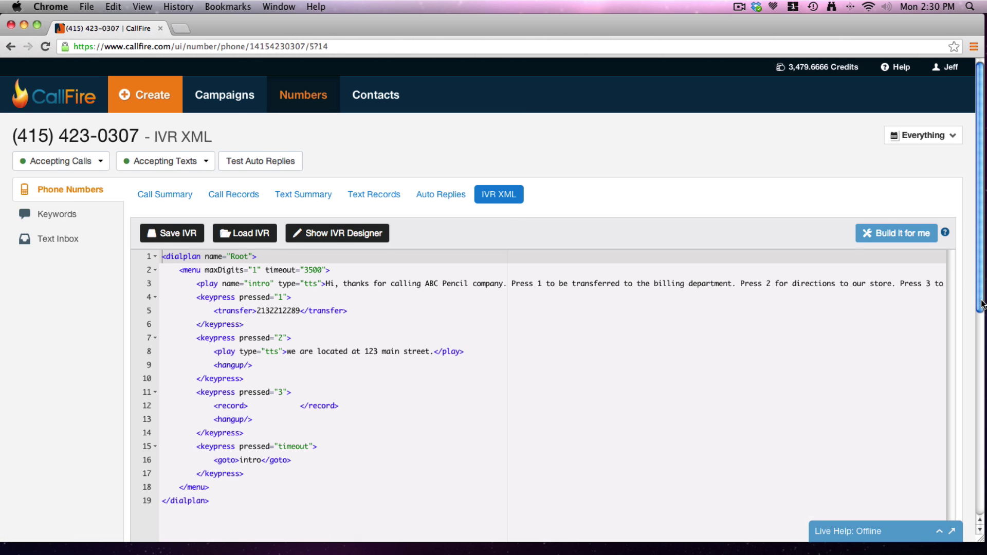
Review the finished dialplan in designer and XML views, then go to the CallFire help page.
scroll(982, 316, down, 2)
drag(982, 316, 983, 344)
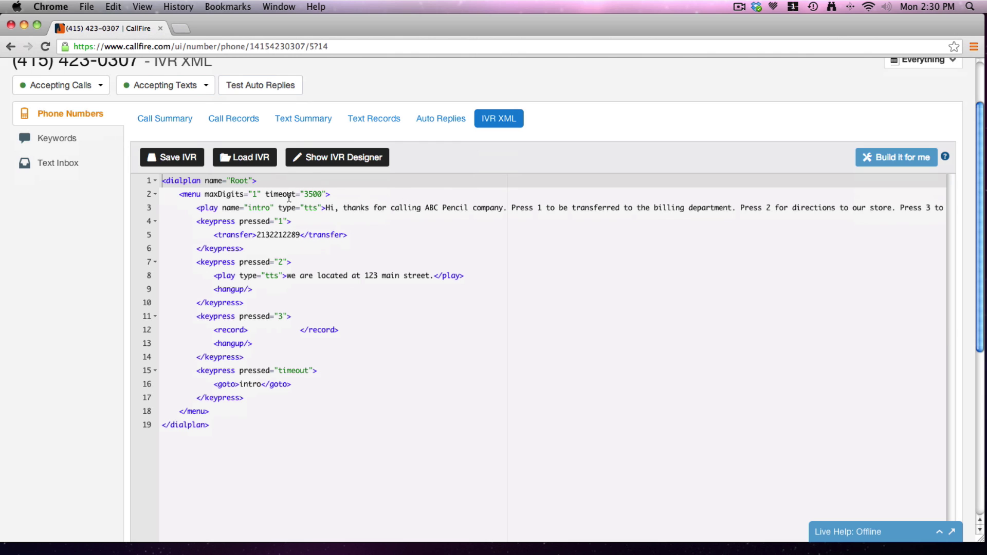
click(317, 162)
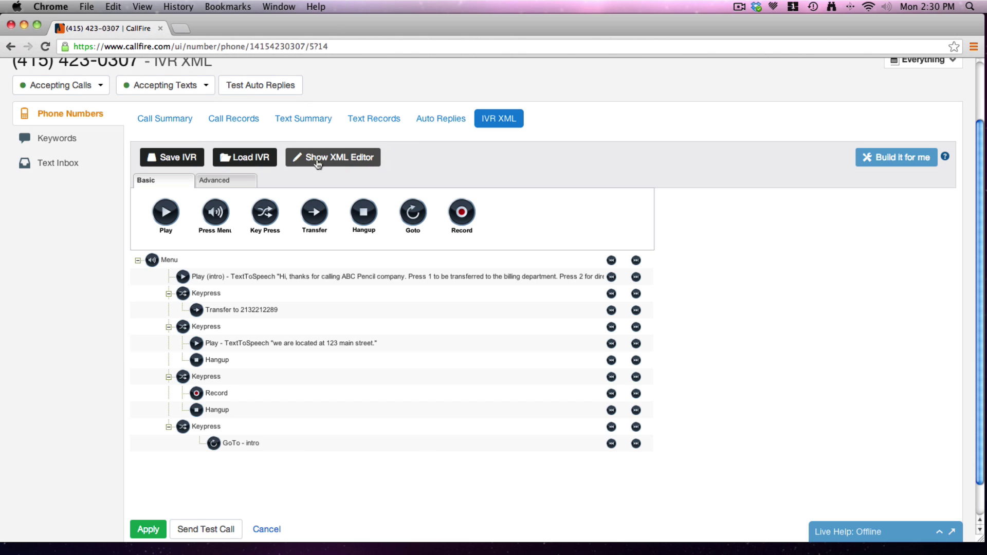
click(317, 163)
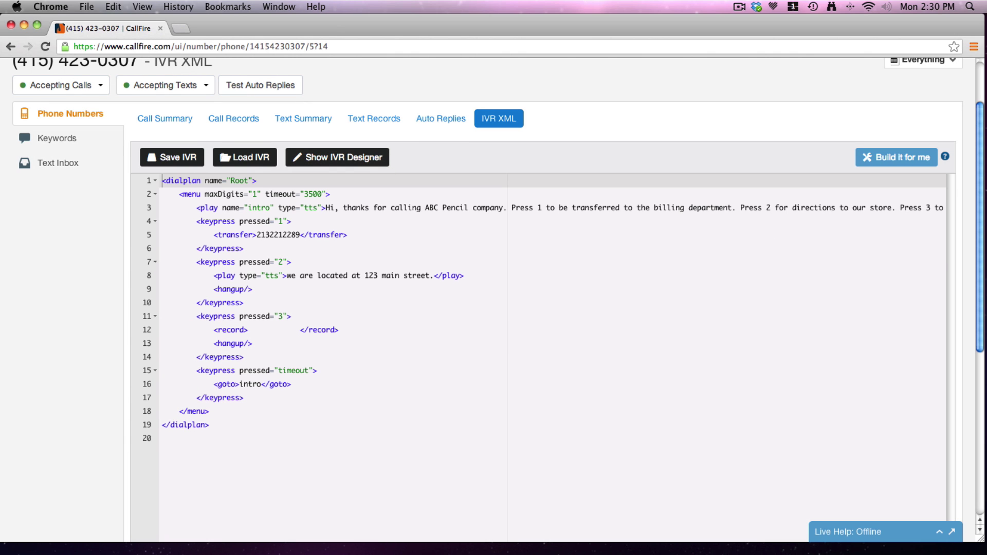
drag(982, 304, 982, 259)
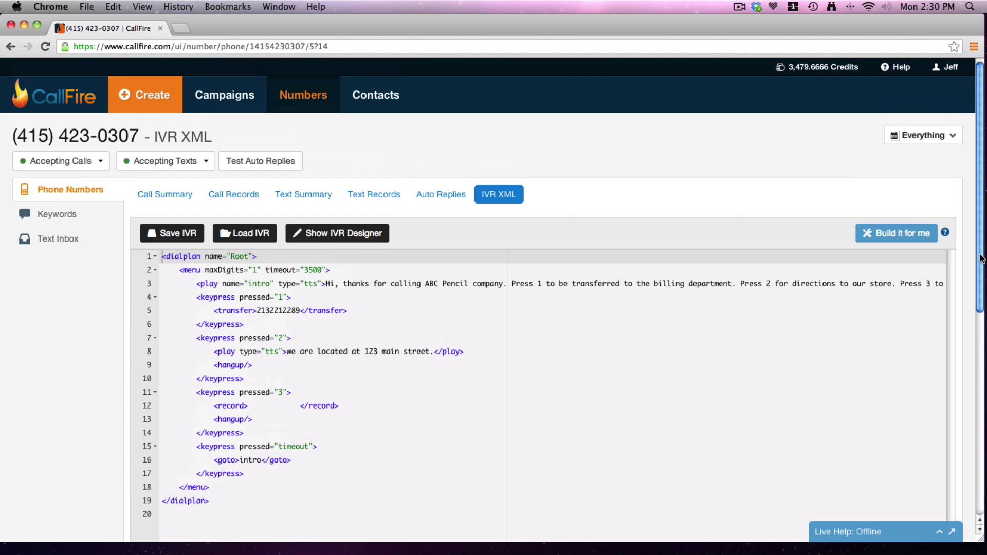
click(885, 68)
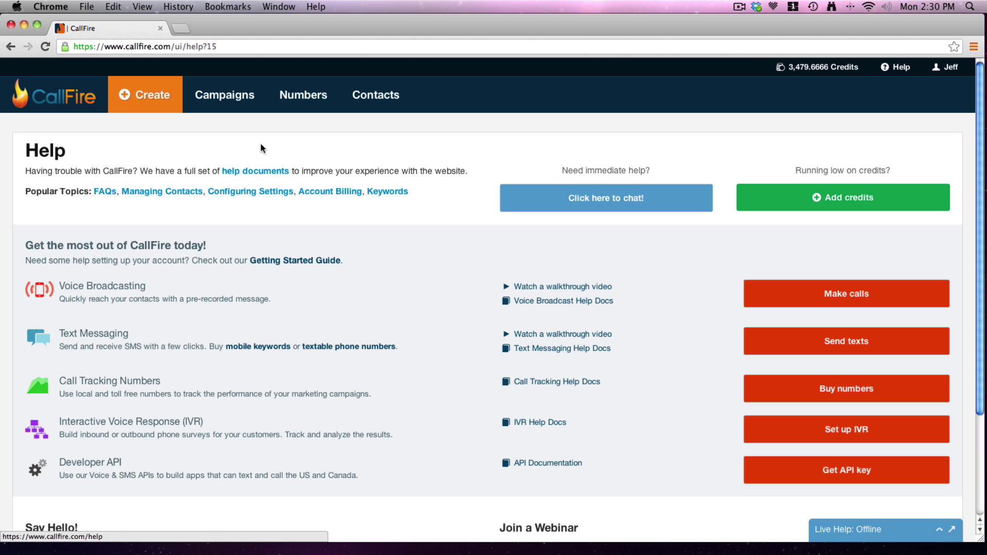
Browse from the help documents to the CallFire XML Tags reference and scan tags like menu, play and transfer.
click(262, 173)
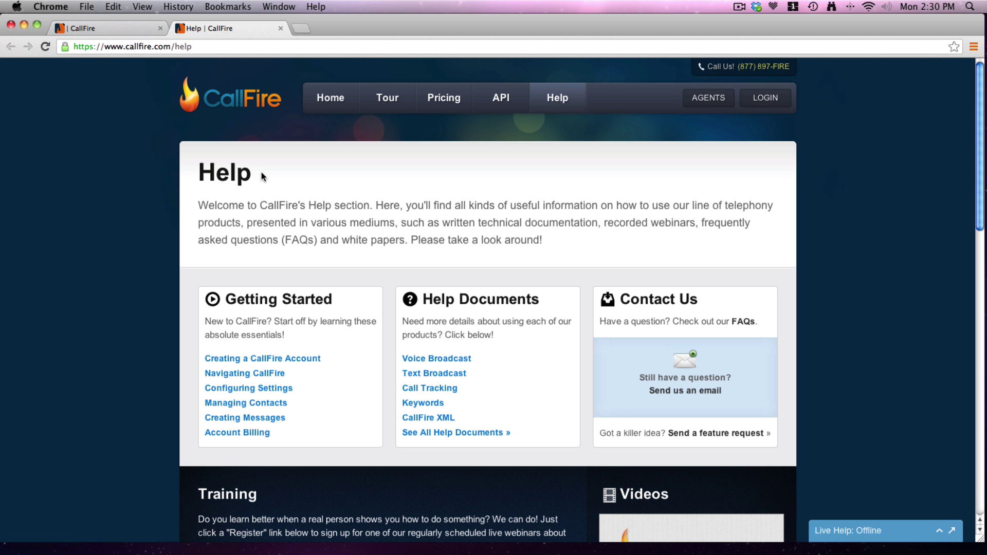
click(440, 419)
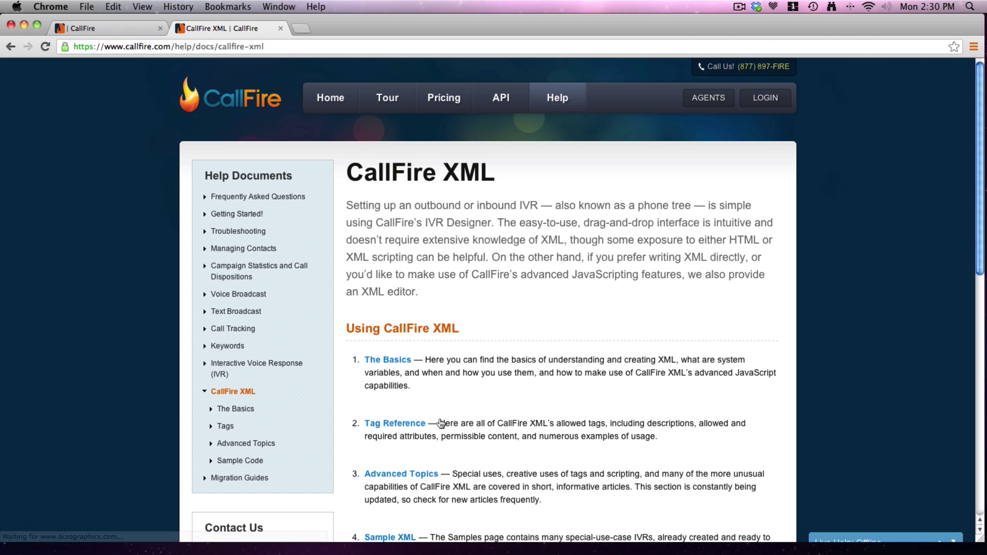
drag(980, 132, 981, 211)
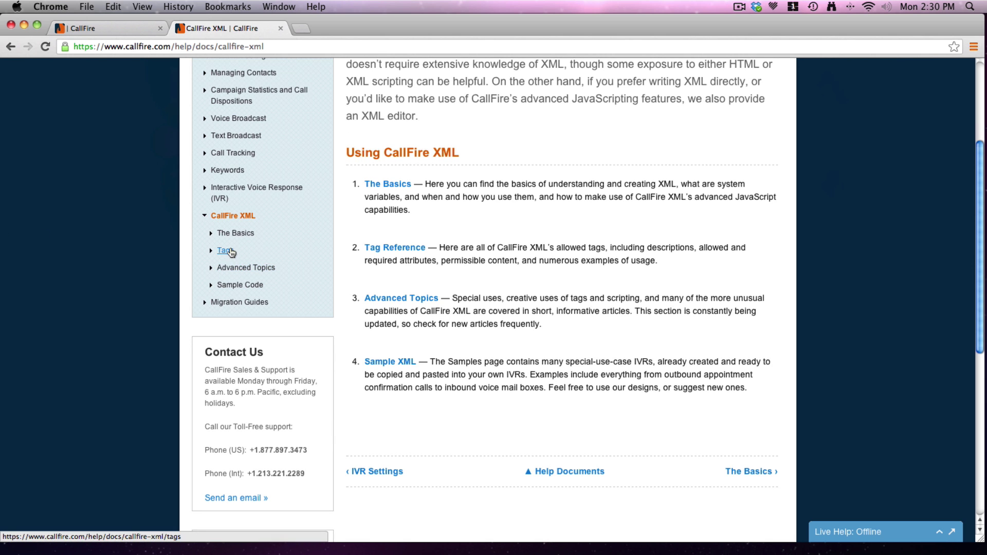
click(229, 253)
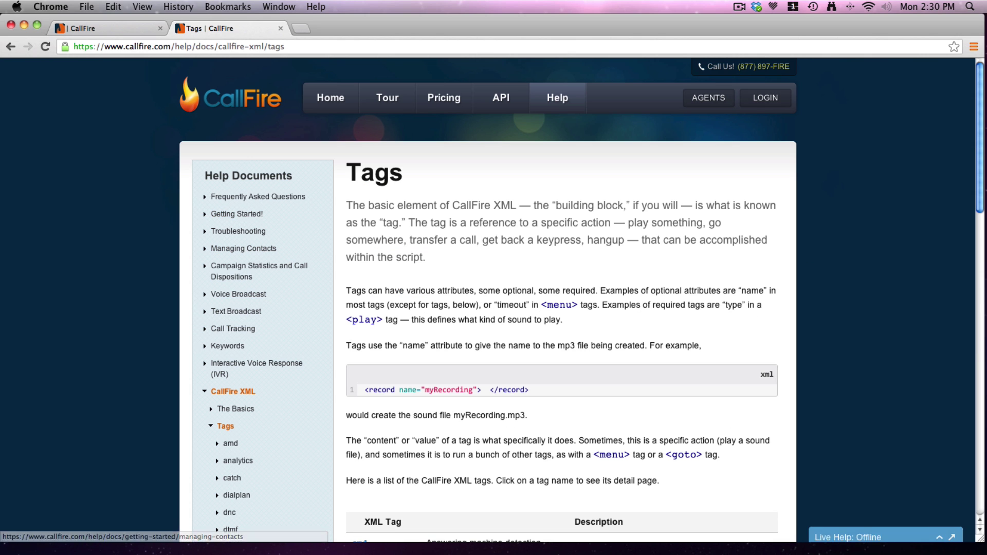
drag(982, 189, 984, 324)
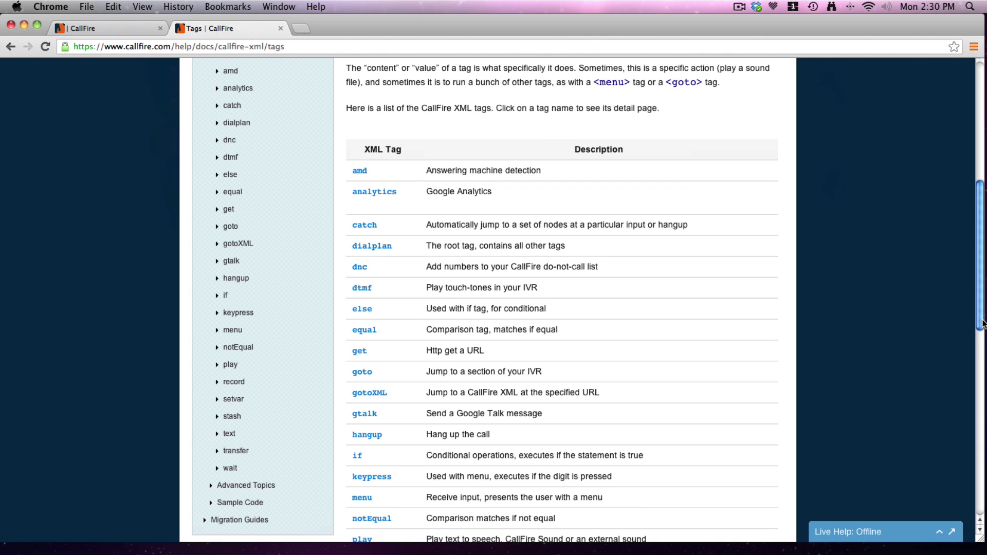
drag(984, 324, 983, 276)
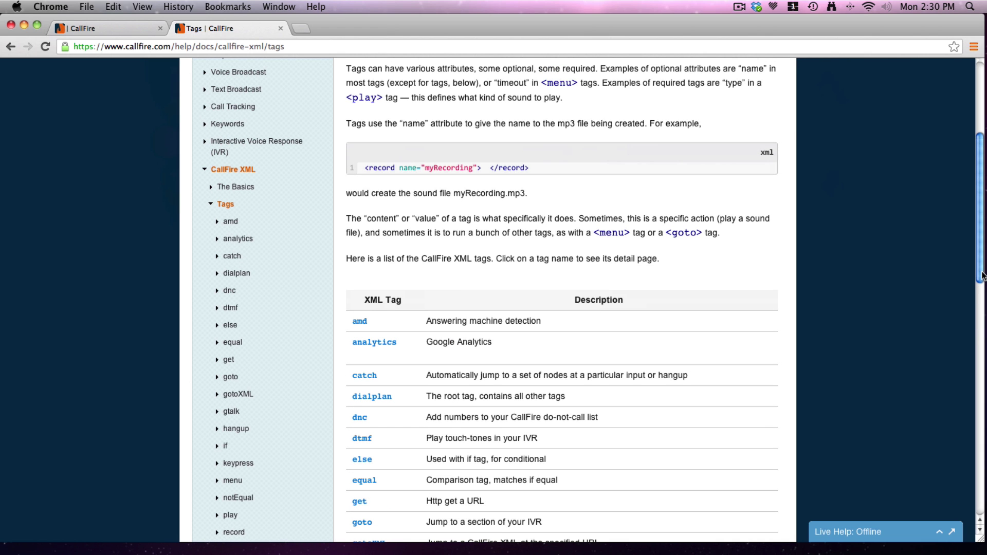